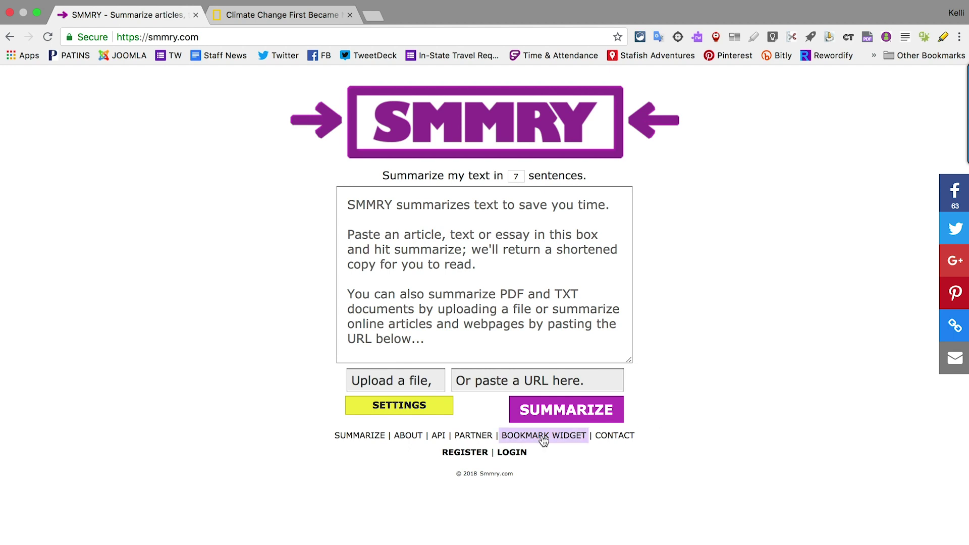
Switch to the National Geographic climate article tab and skim it down and back up.
left_click(297, 30)
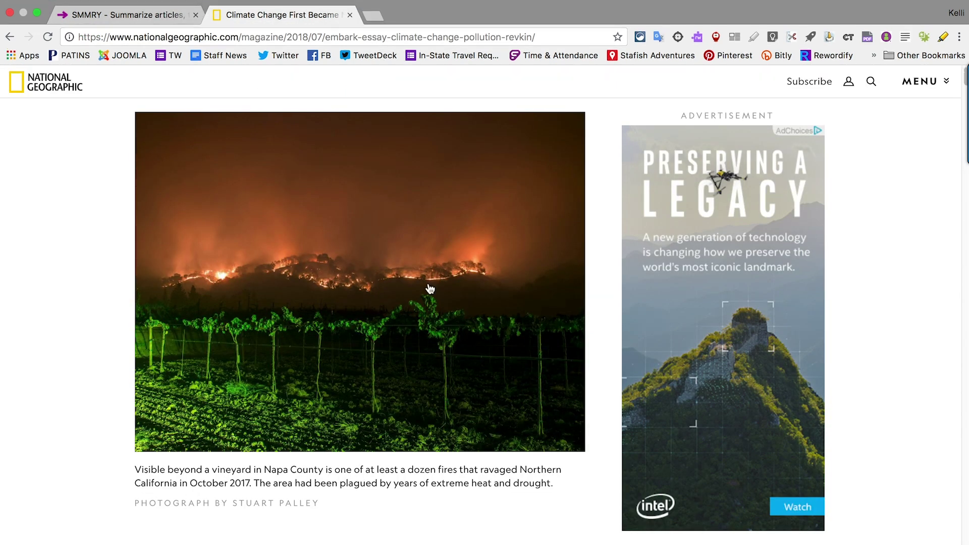
scroll(430, 288, "down", 8)
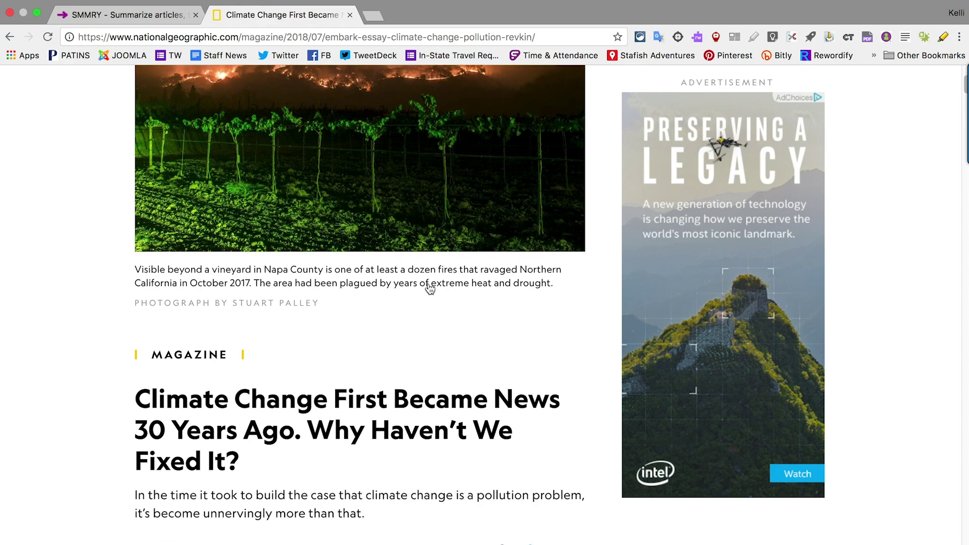
scroll(429, 288, "down", 15)
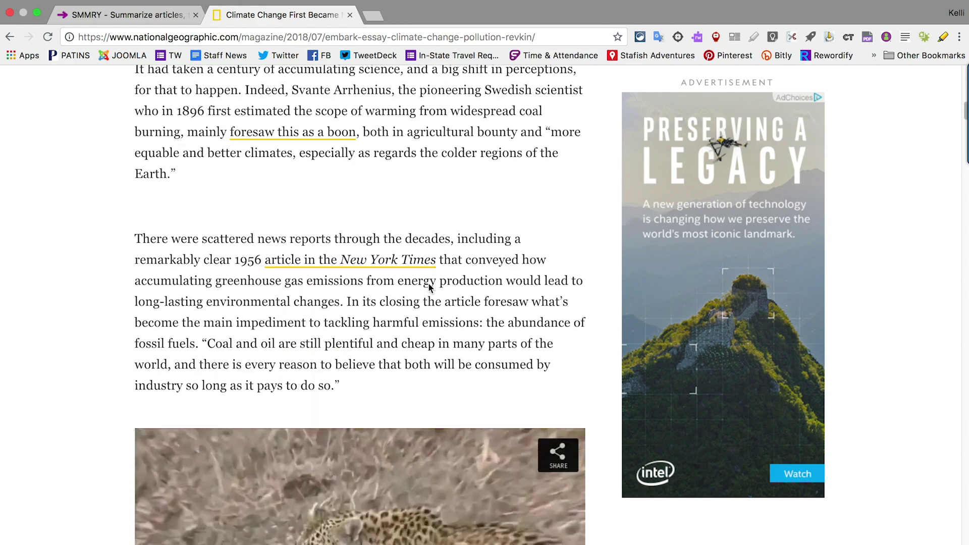
scroll(429, 287, "down", 20)
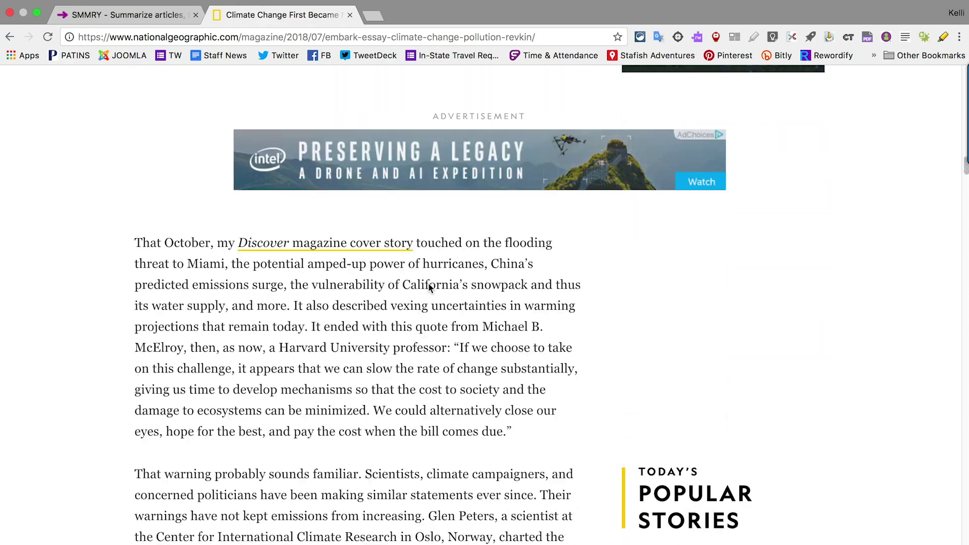
scroll(429, 287, "down", 20)
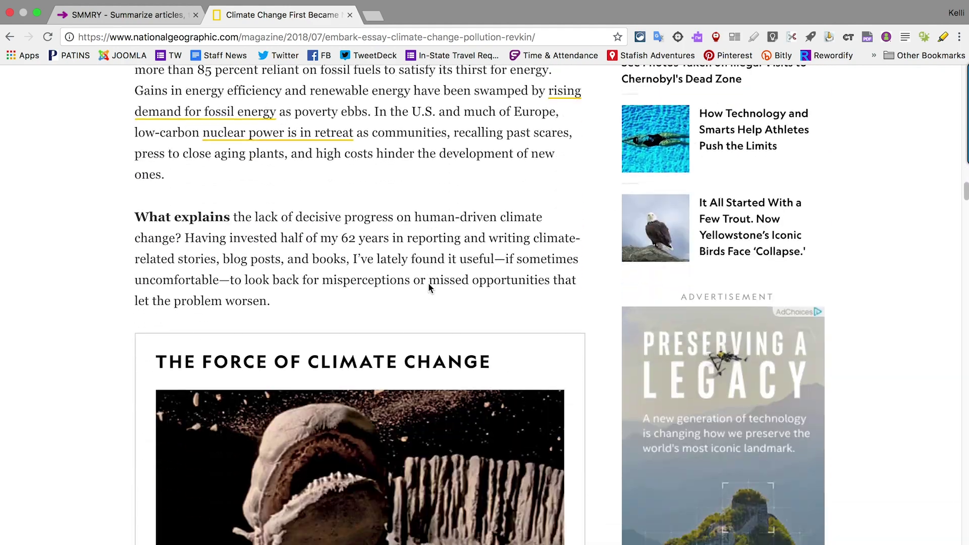
scroll(429, 287, "up", 20)
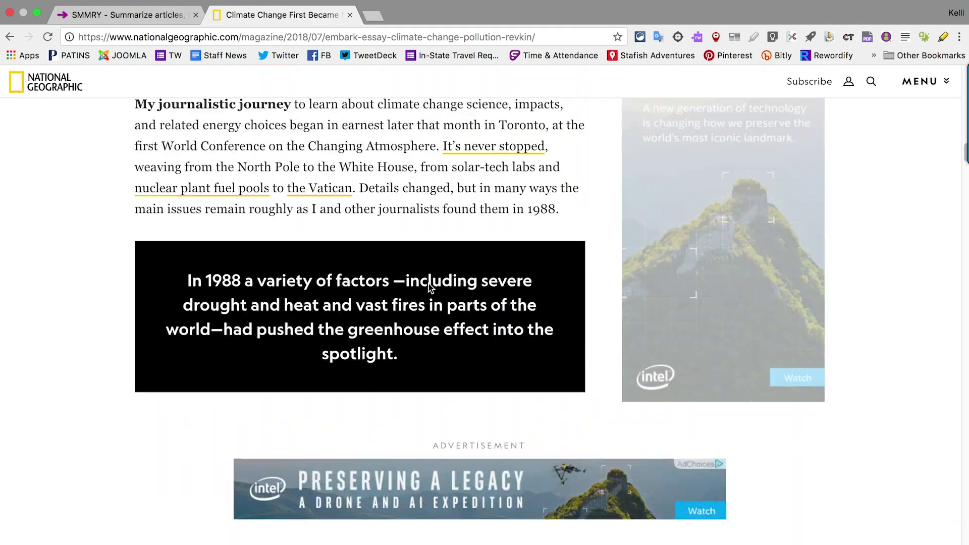
scroll(429, 287, "up", 15)
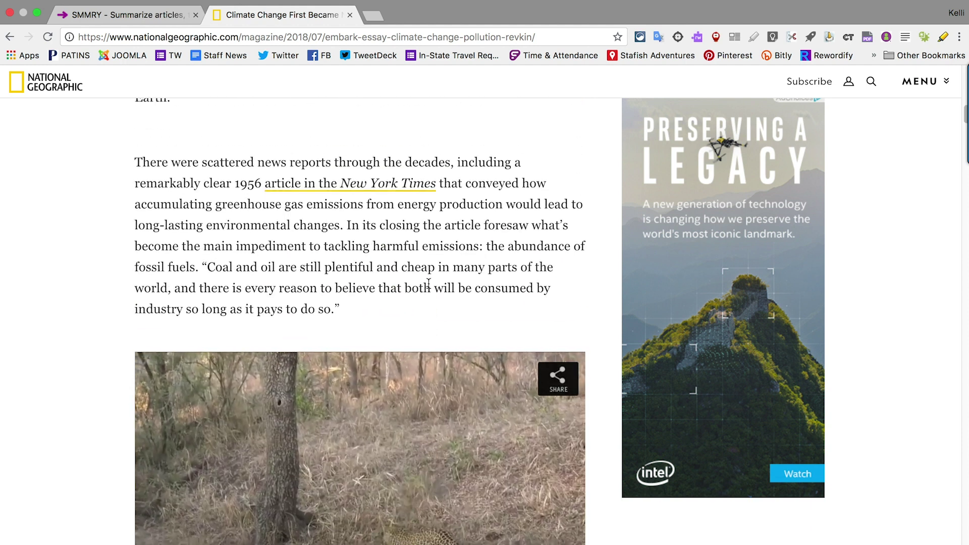
scroll(428, 284, "up", 5)
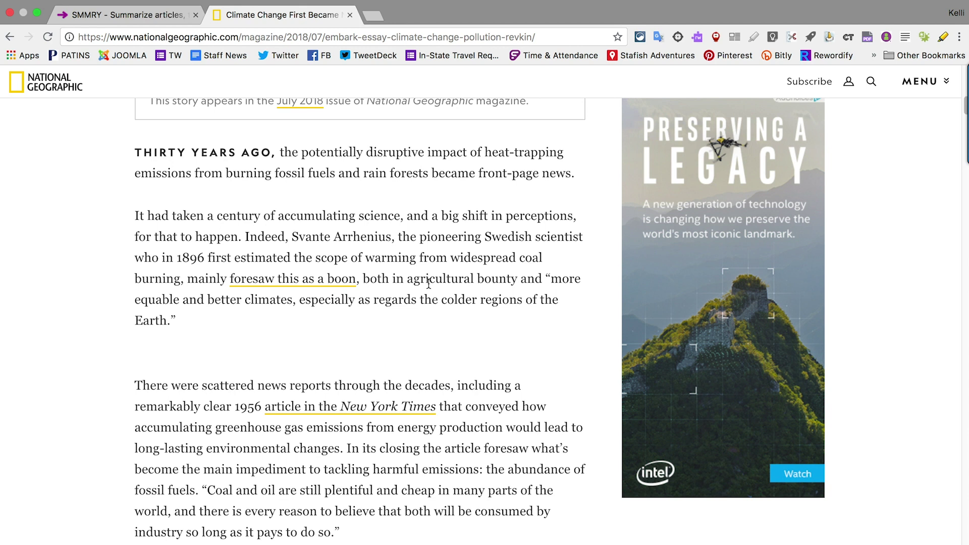
scroll(428, 284, "up", 10)
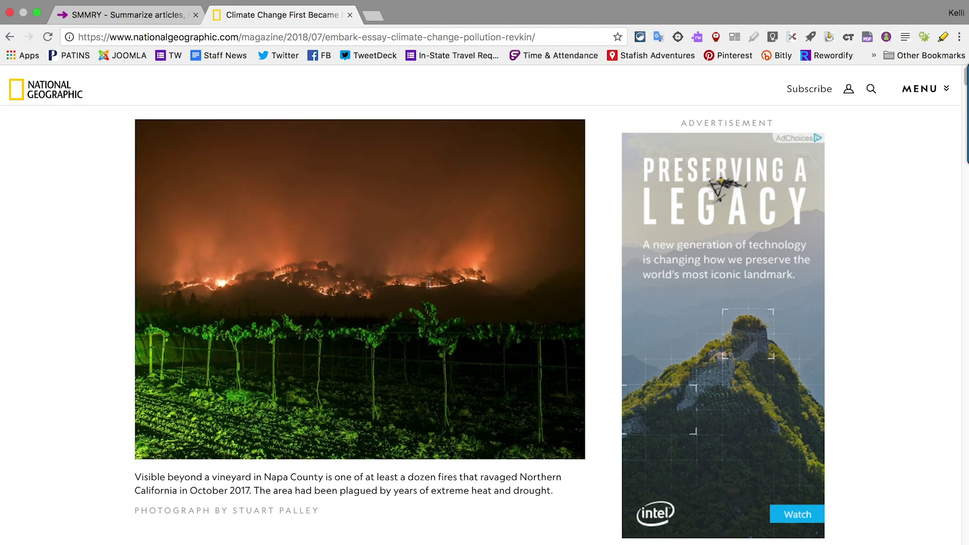
Copy the article's URL into SMMRY's URL box and summarize it into seven sentences.
left_click(351, 53)
key("super+c")
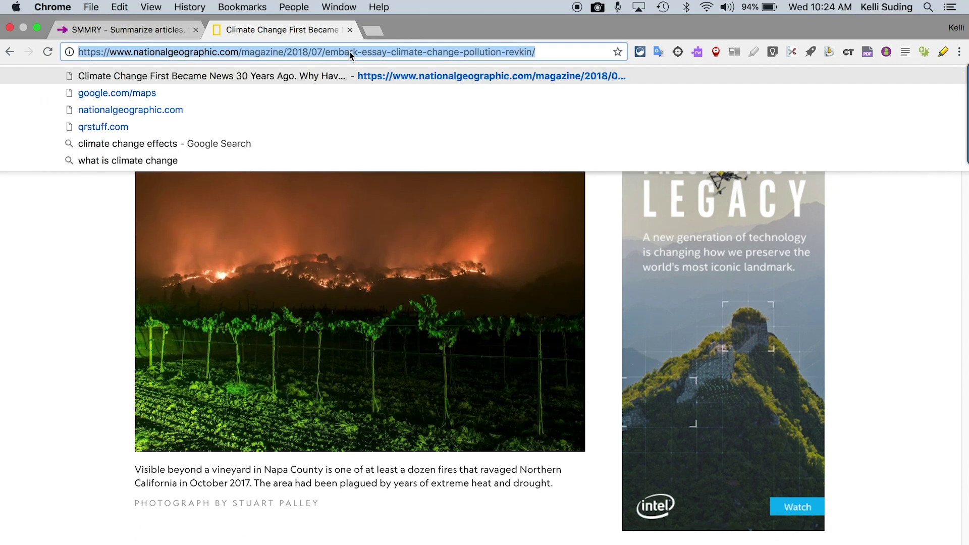
left_click(158, 26)
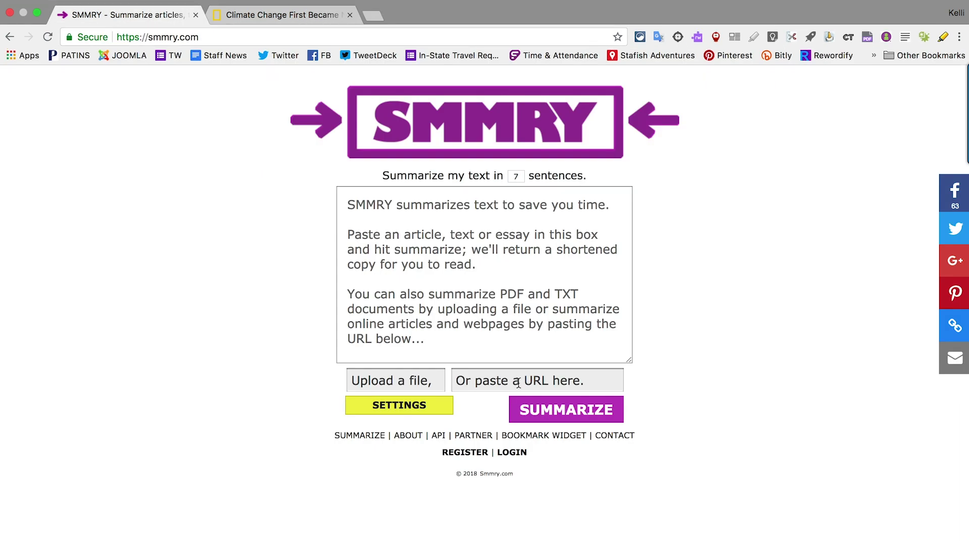
left_click(518, 384)
key("super+v")
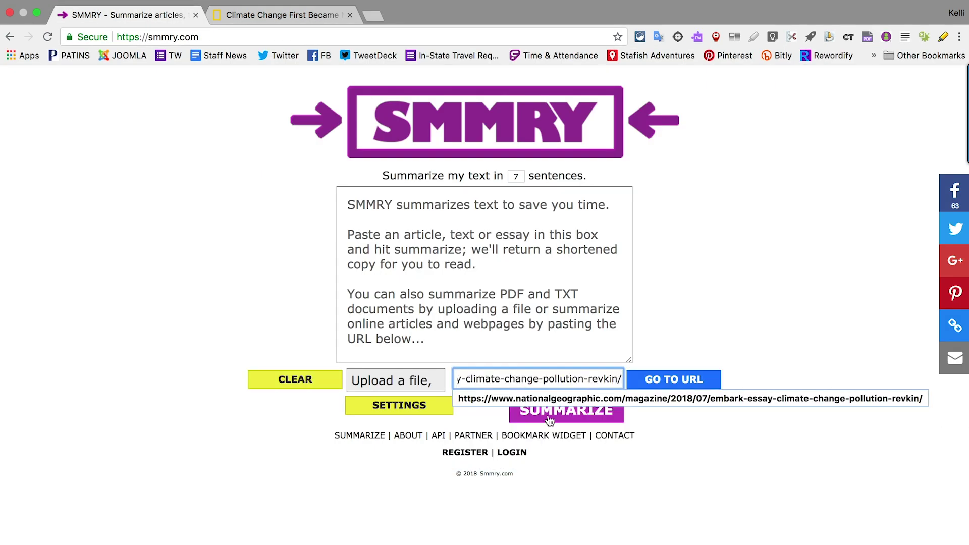
left_click(554, 420)
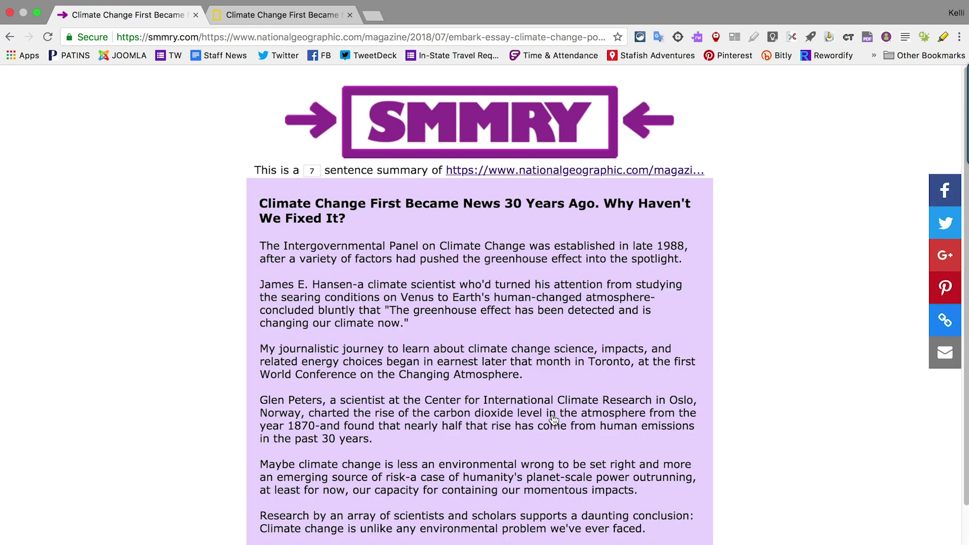
scroll(554, 420, "down", 3)
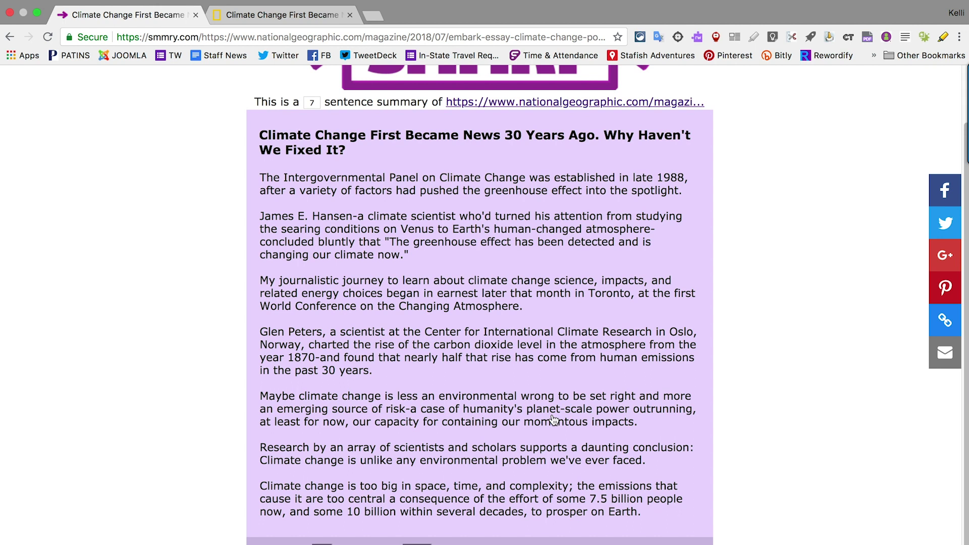
Return to the National Geographic article and scroll into its text.
left_click(296, 19)
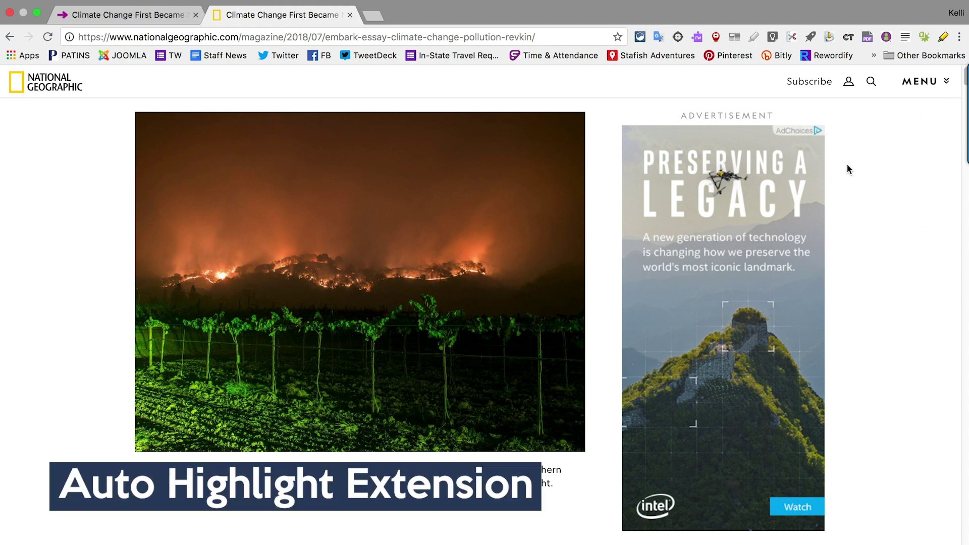
scroll(525, 329, "down", 1)
scroll(527, 329, "down", 2)
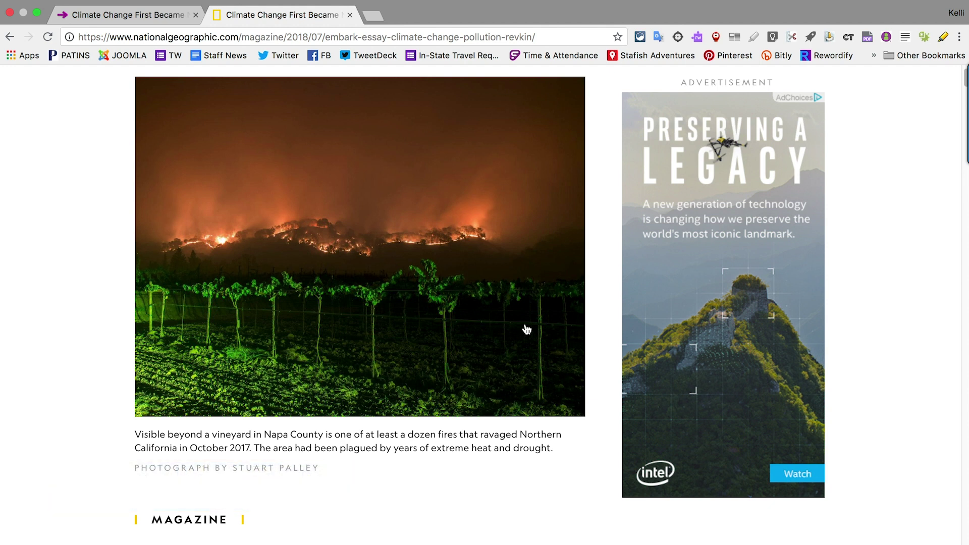
Auto-highlight the article's key sentences in yellow and scroll through to review them.
left_click(944, 42)
scroll(404, 367, "down", 10)
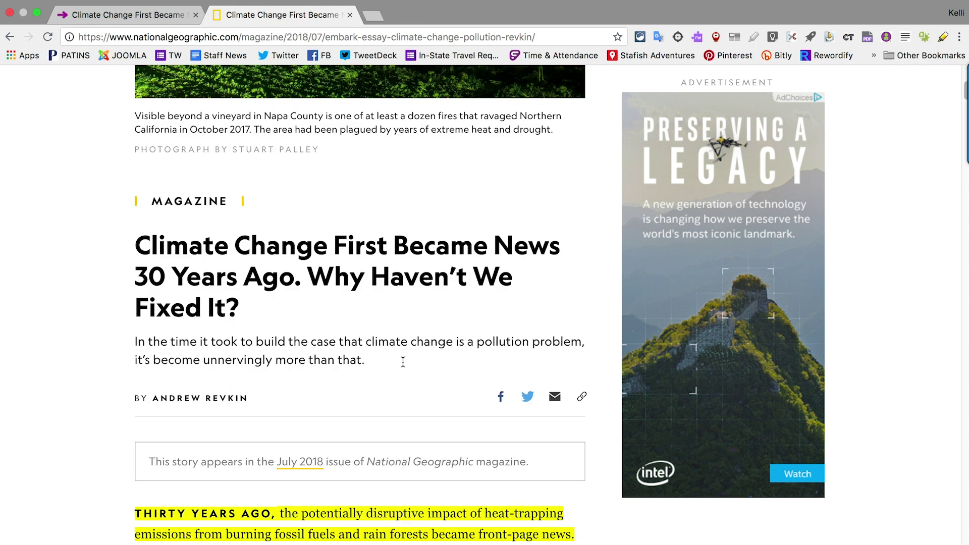
scroll(404, 367, "down", 3)
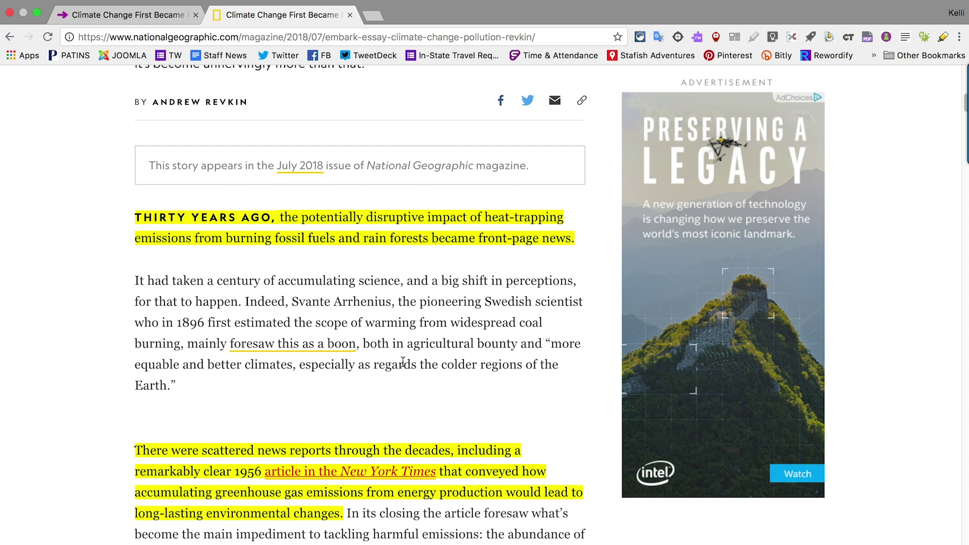
scroll(404, 367, "down", 2)
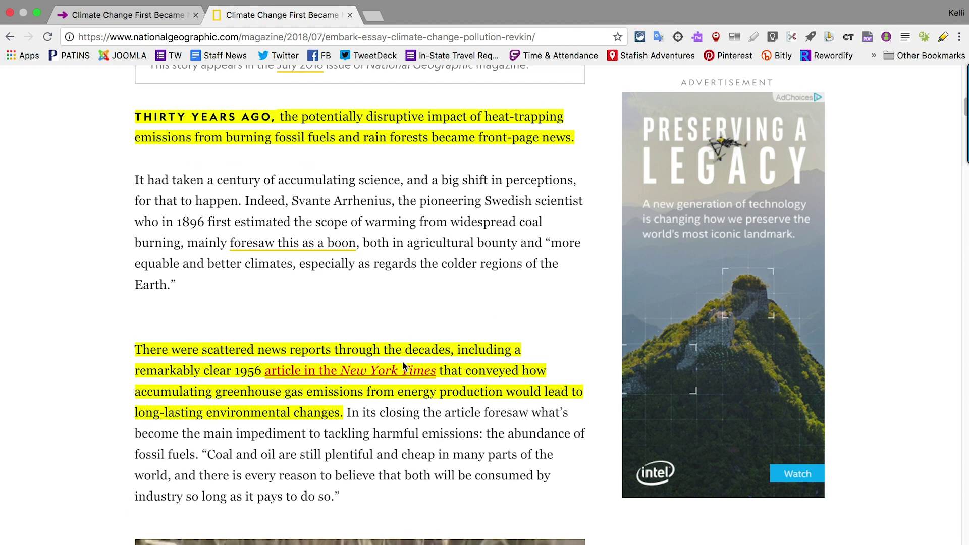
scroll(403, 364, "down", 2)
scroll(403, 364, "down", 12)
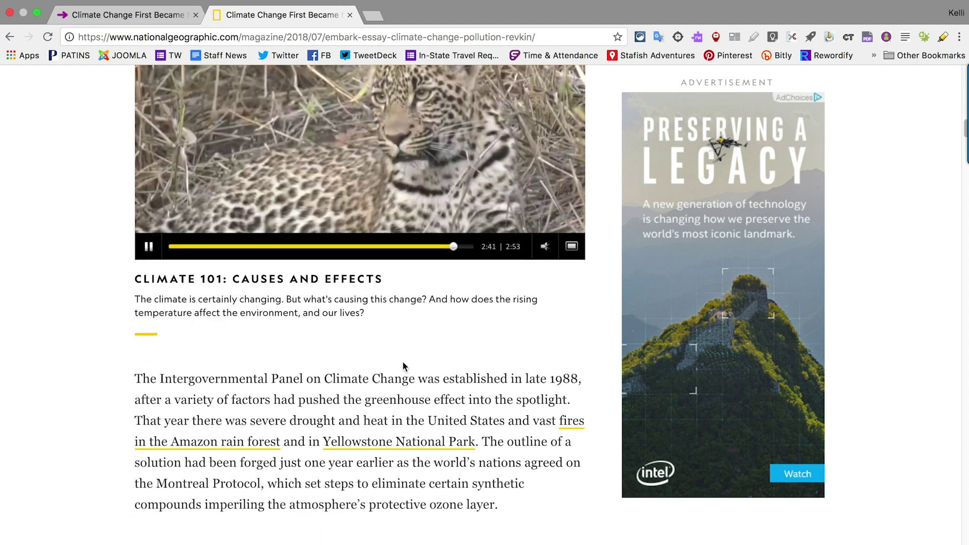
scroll(403, 364, "down", 3)
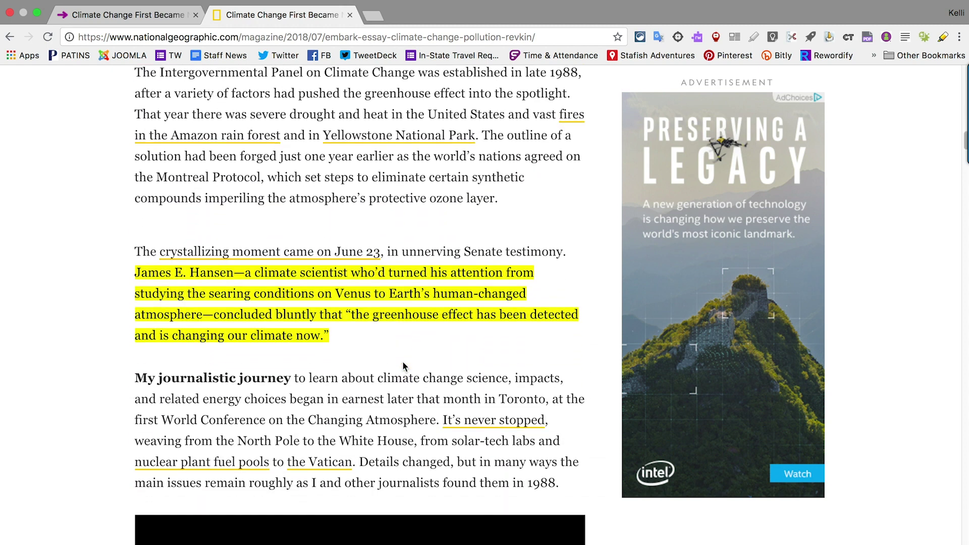
scroll(404, 362, "up", 14)
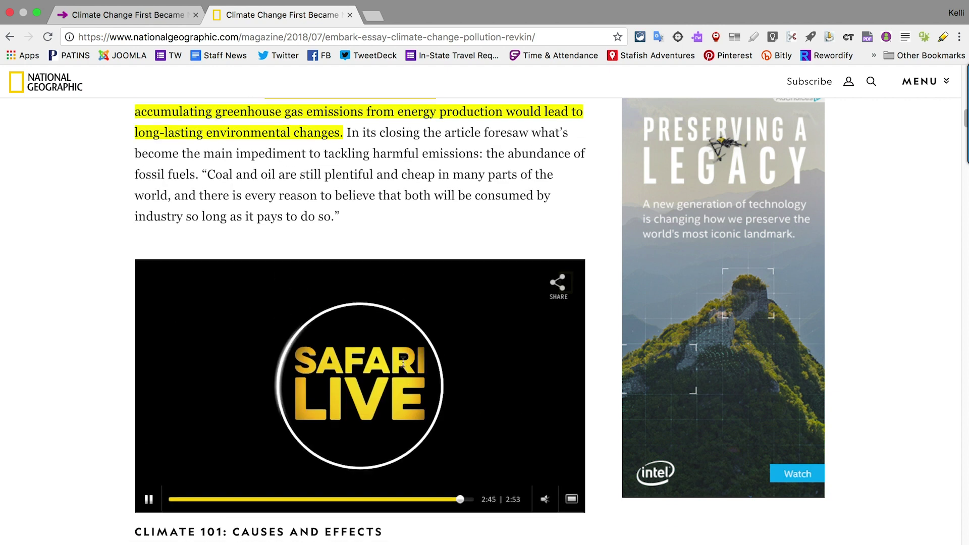
scroll(404, 365, "up", 4)
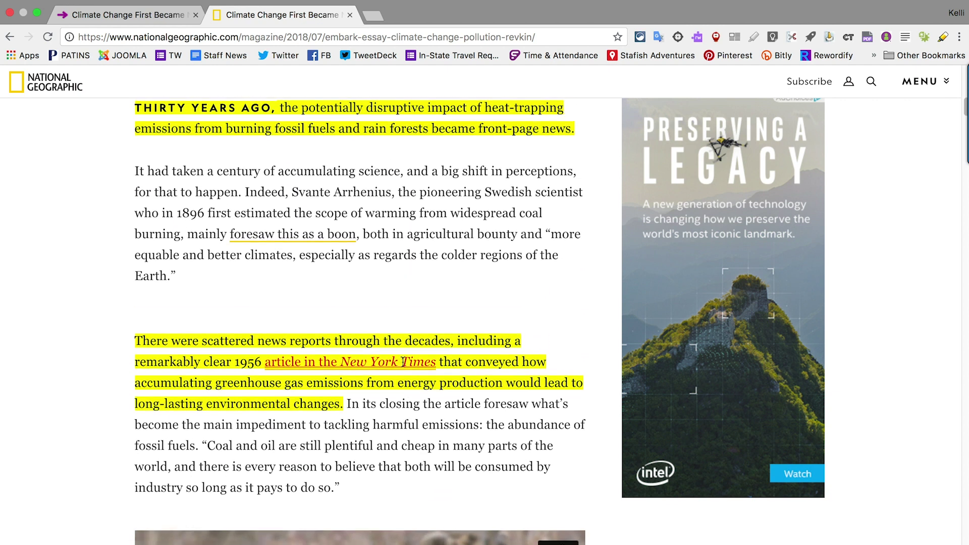
Reapply the auto-highlight and check the highlighted drought and Amazon fires sentence.
left_click(943, 37)
scroll(411, 342, "down", 10)
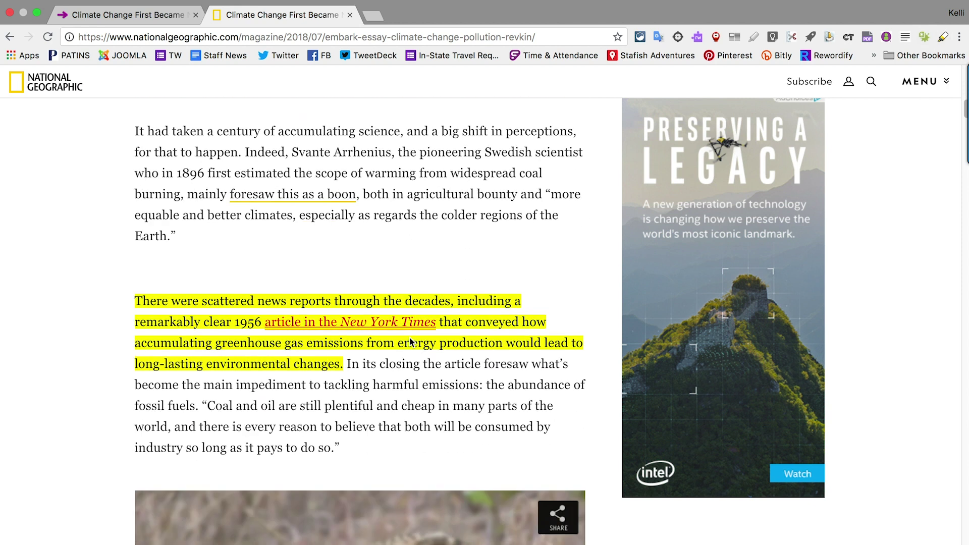
scroll(410, 341, "down", 7)
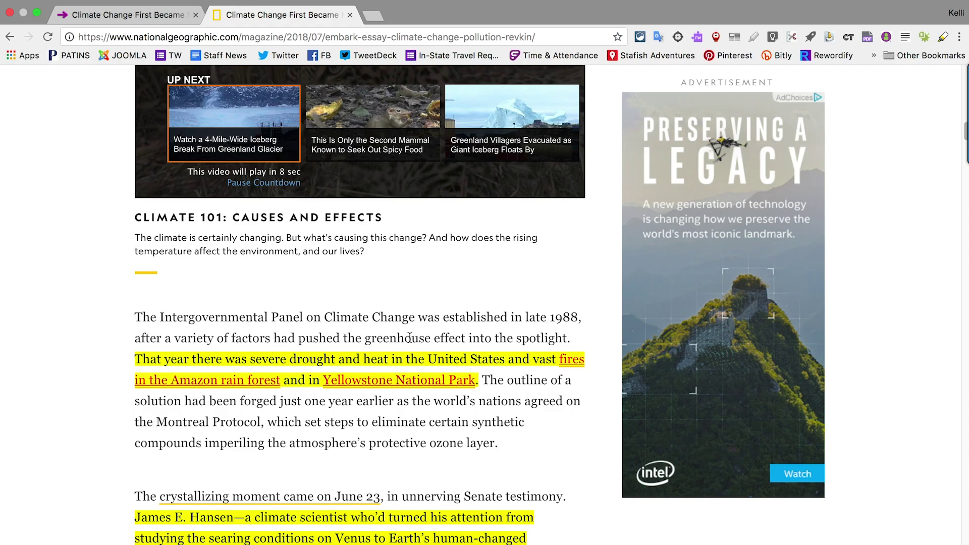
scroll(409, 338, "up", 10)
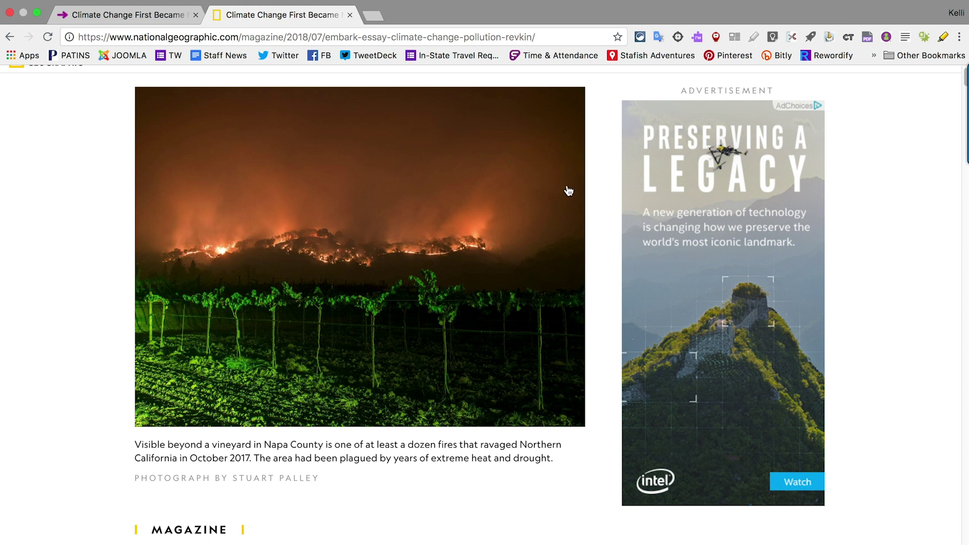
Highlight 'It had taken a century of accumulating science,' red with Super Simple Highlighter.
scroll(569, 191, "down", 5)
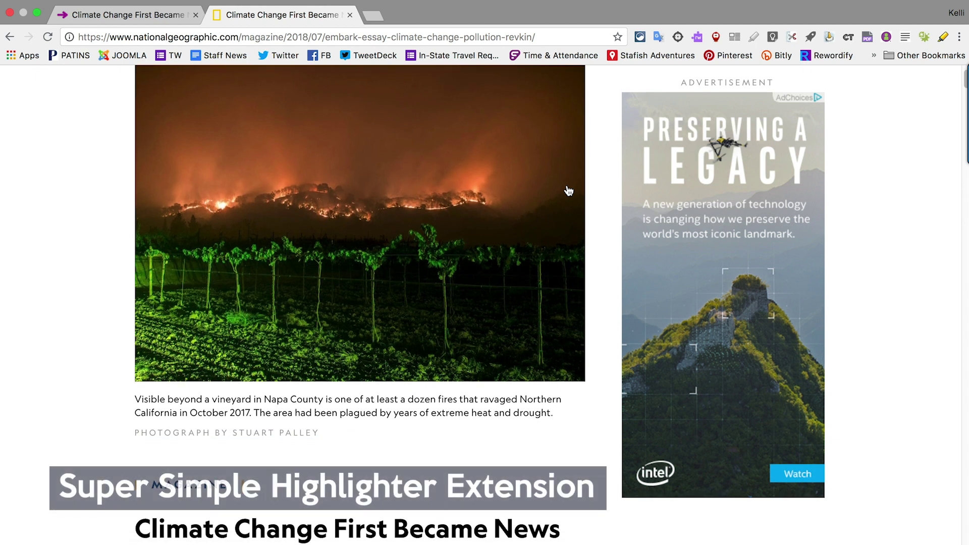
scroll(569, 190, "down", 5)
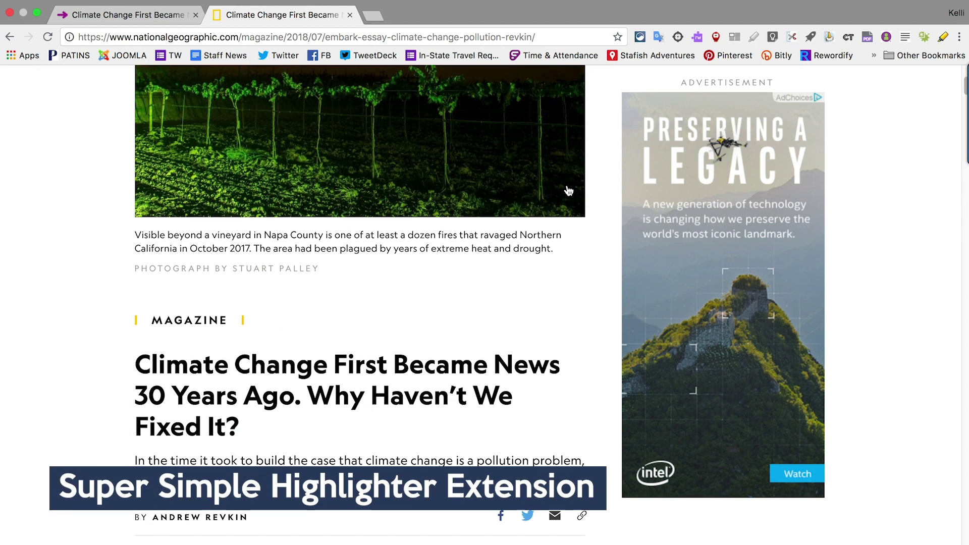
scroll(568, 191, "down", 10)
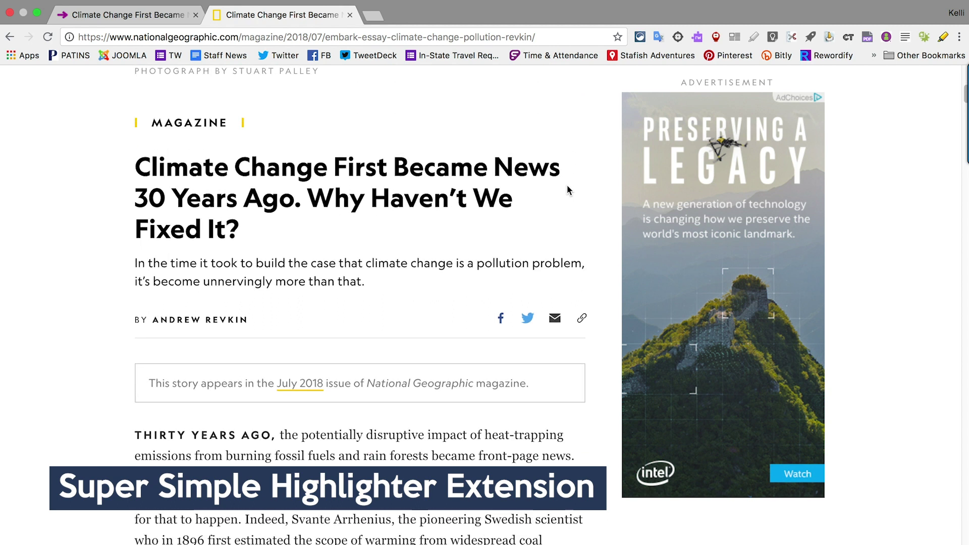
scroll(568, 191, "down", 2)
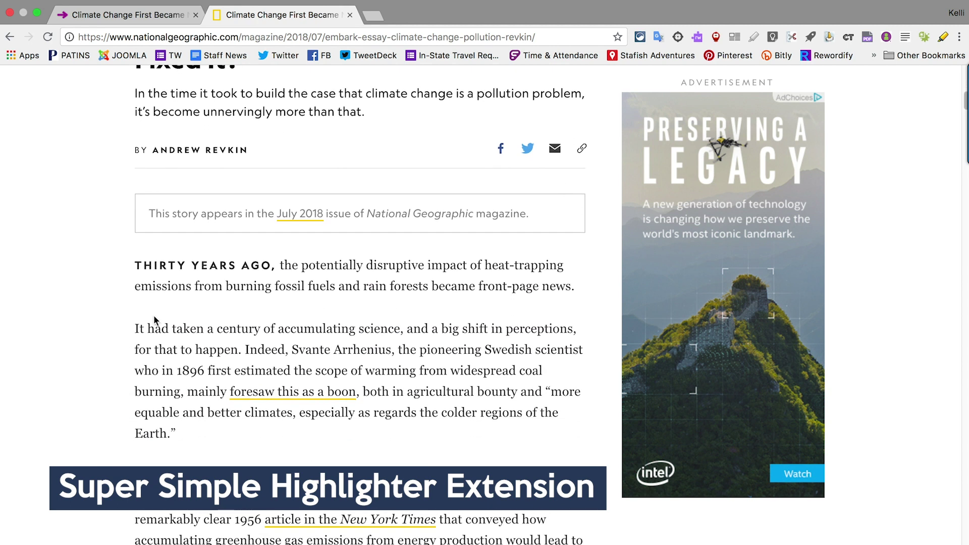
left_click_drag(136, 329, 404, 329)
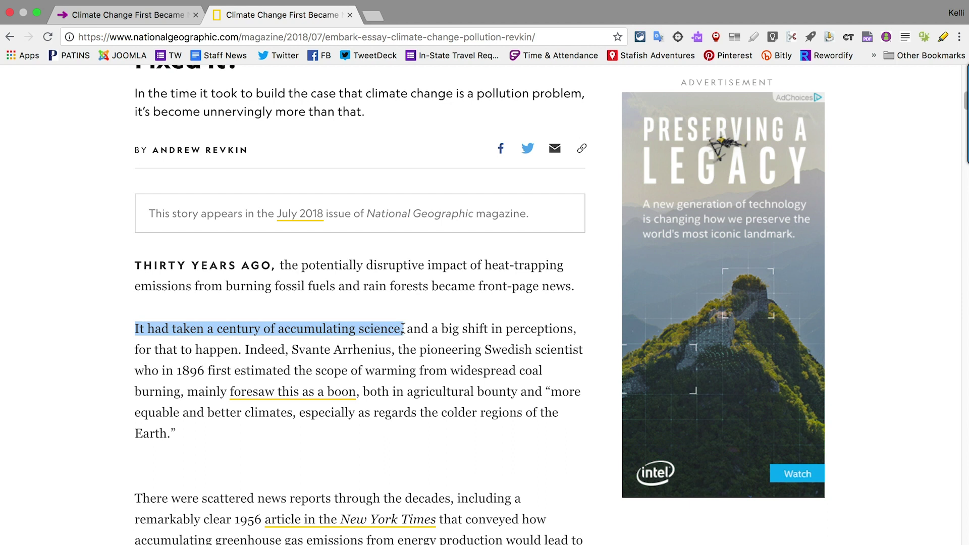
right_click(390, 328)
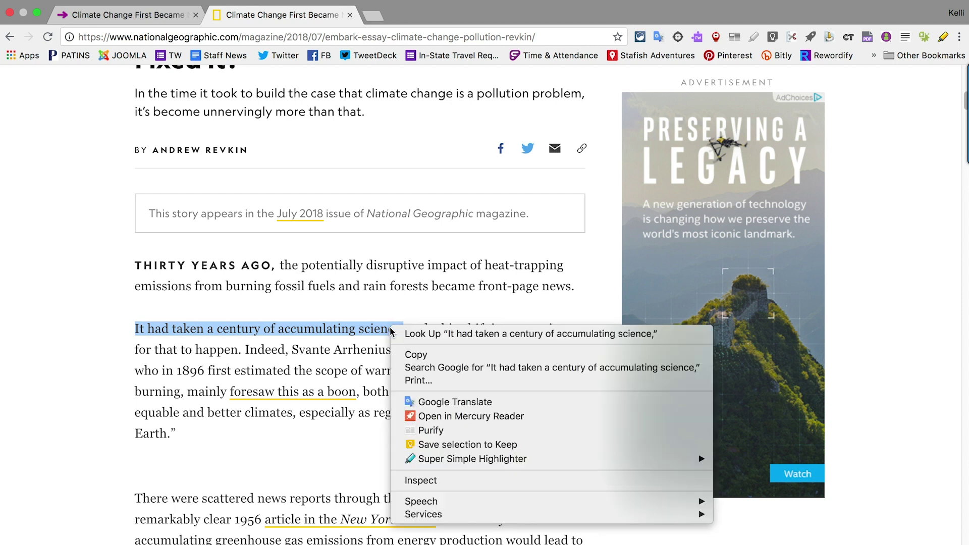
mouse_move(425, 460)
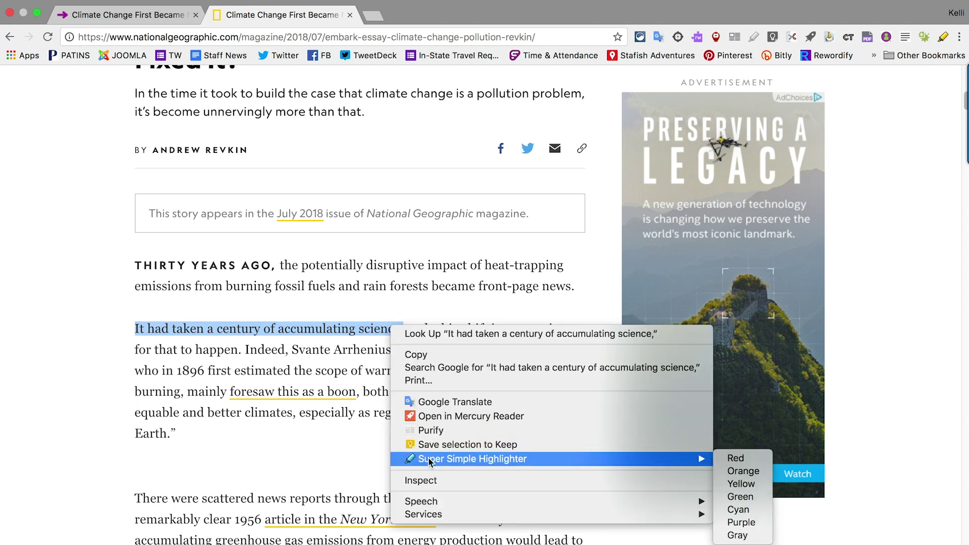
left_click(733, 459)
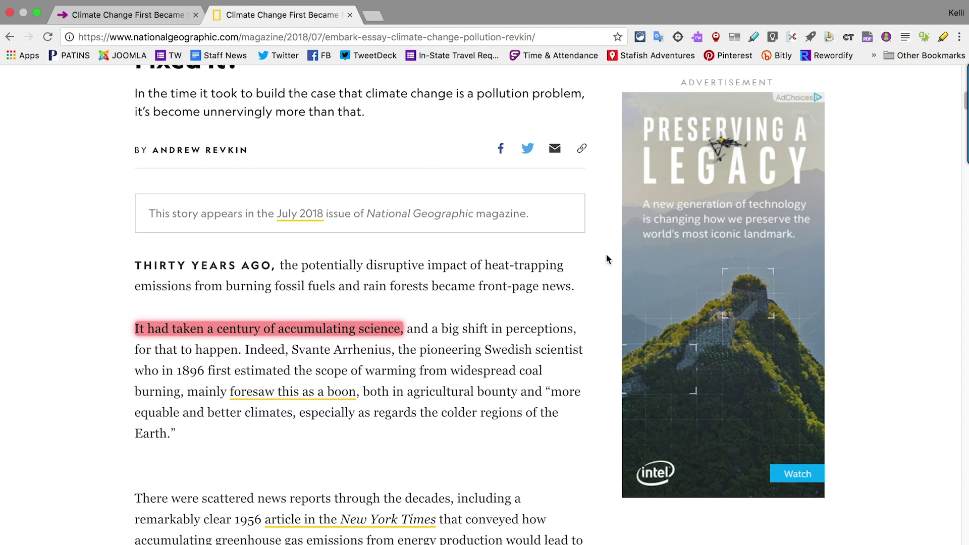
Open Super Simple Highlighter's list of page highlights and have the red entry read aloud.
left_click(753, 37)
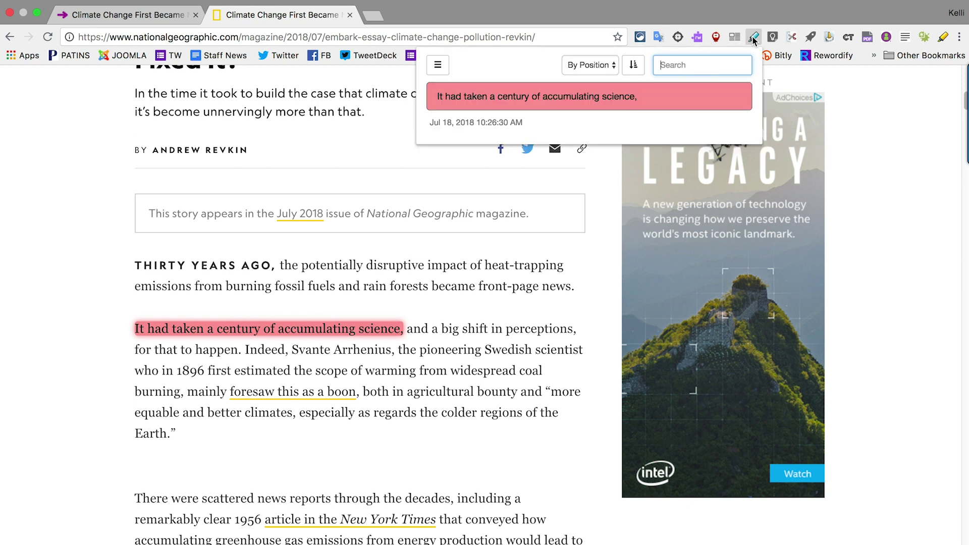
mouse_move(676, 106)
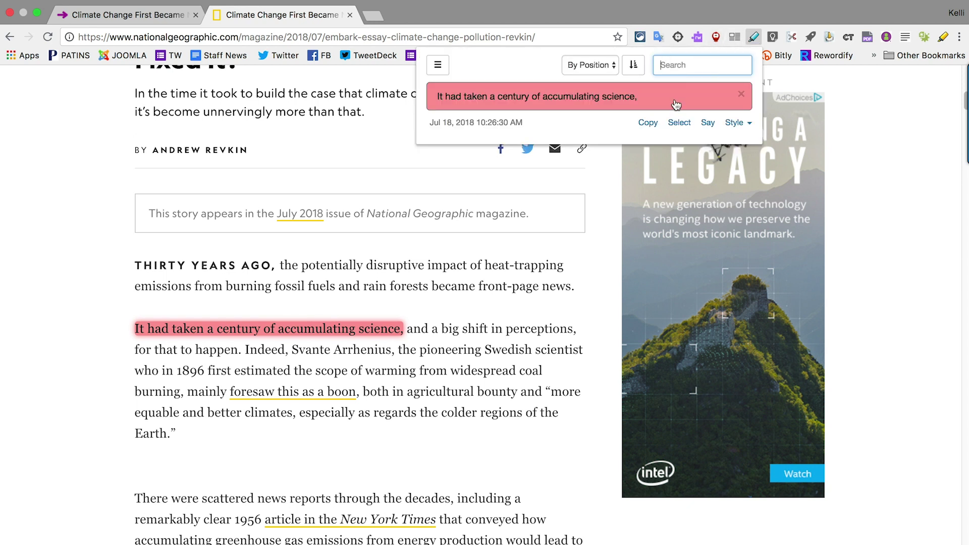
left_click(709, 123)
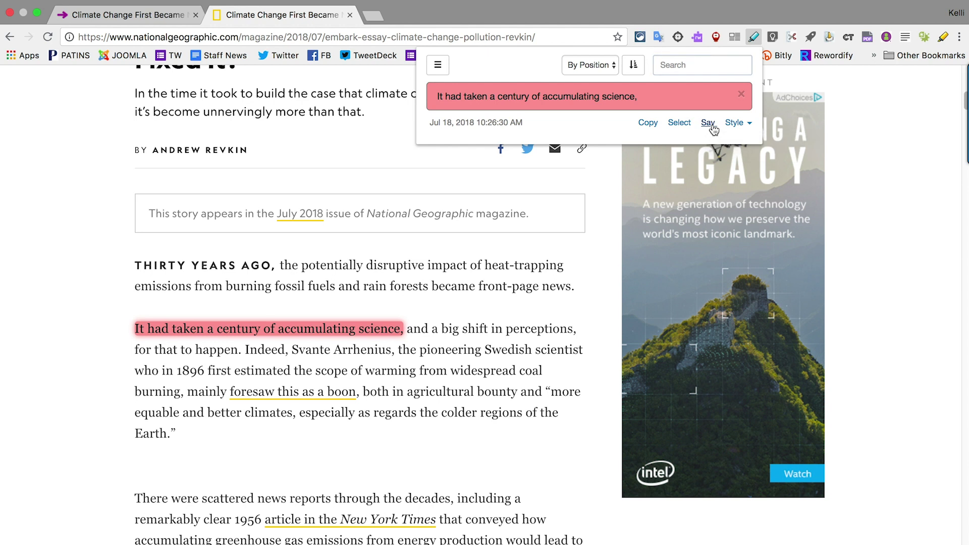